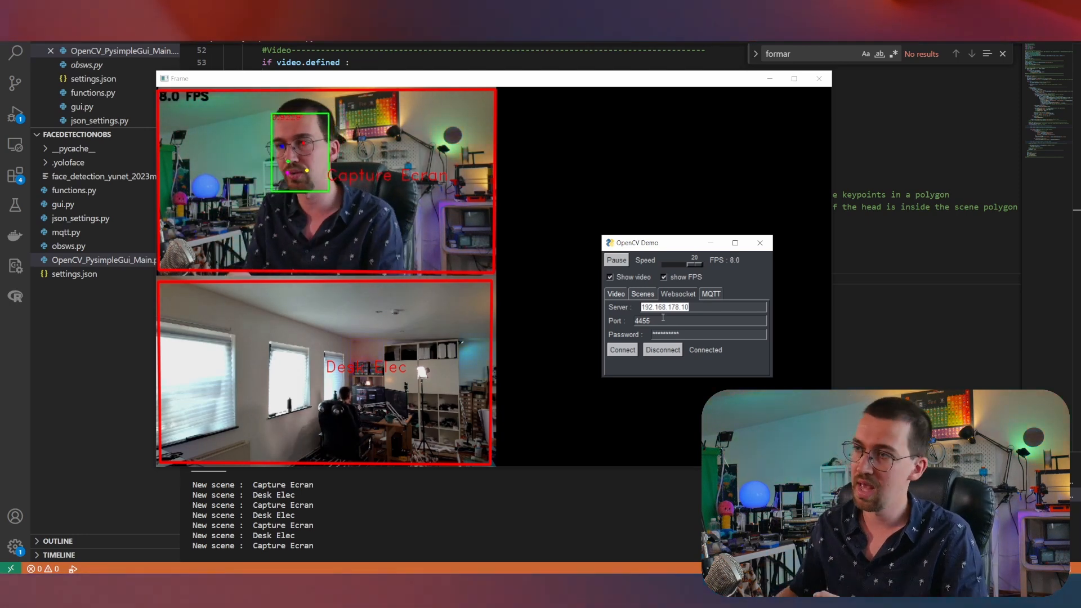
# - Bring up OBS, review the virtual camera's output type and output selection, and close its settings without changes
pyautogui.click(707, 296)
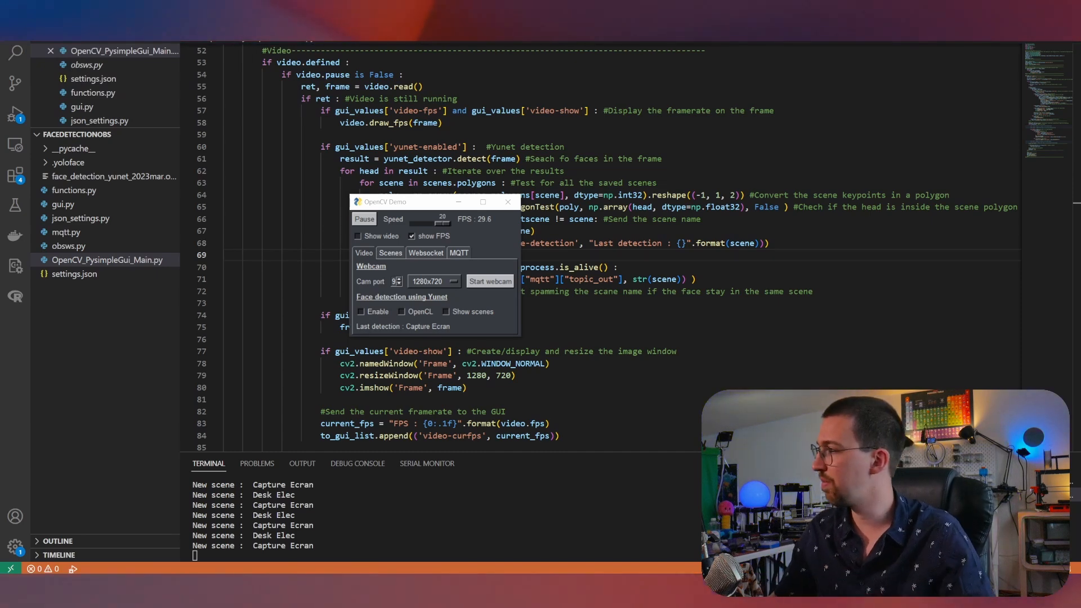
pyautogui.moveTo(387, 201); pyautogui.dragTo(339, 182)
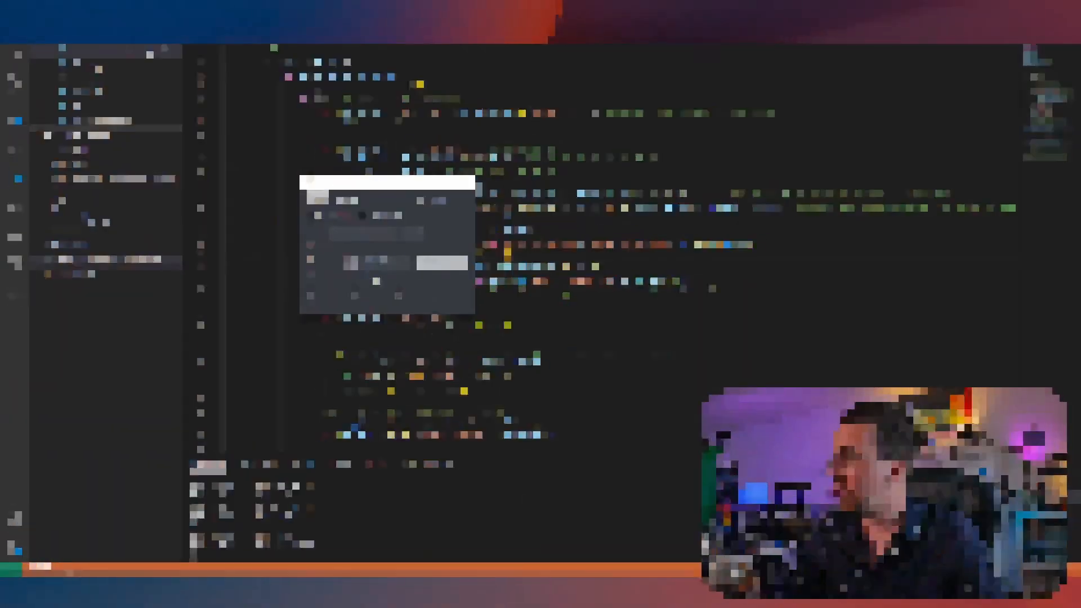
pyautogui.moveTo(1080, 287); pyautogui.dragTo(360, 42)
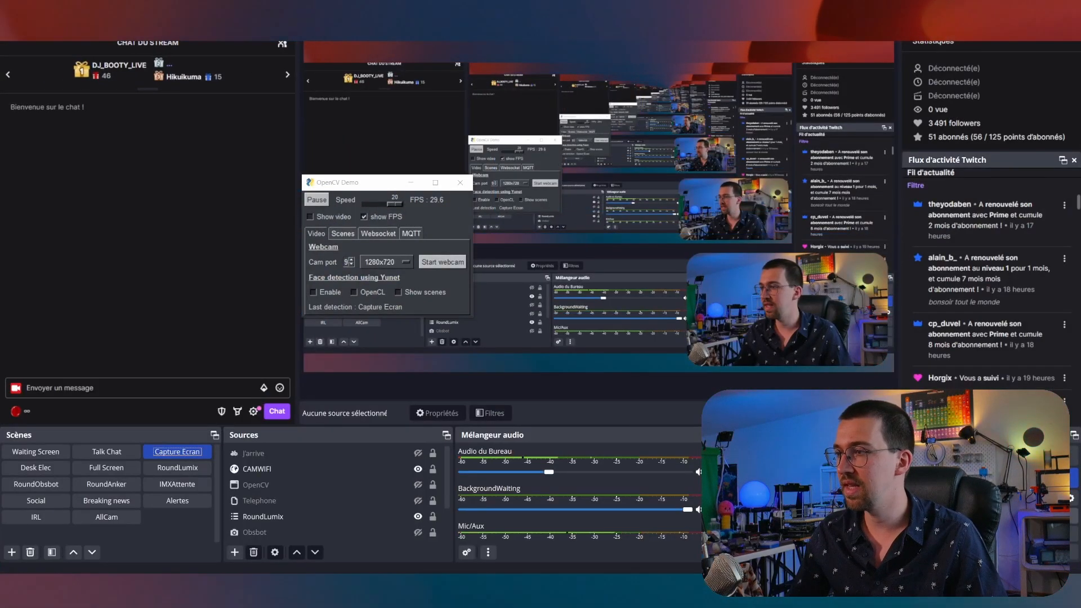
pyautogui.click(1071, 499)
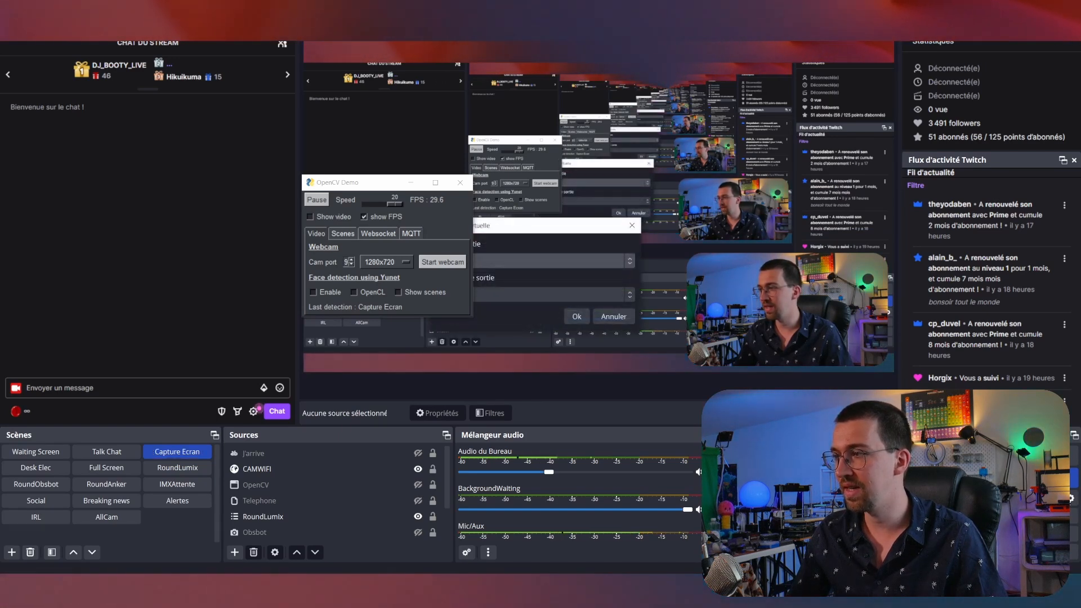
pyautogui.moveTo(531, 227); pyautogui.dragTo(644, 184)
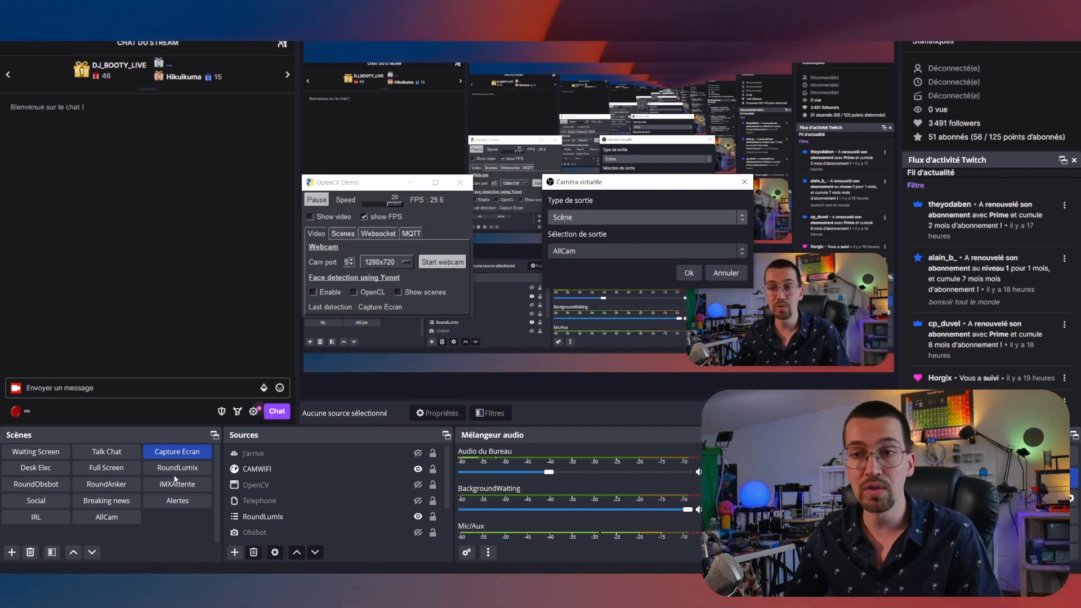
pyautogui.click(736, 274)
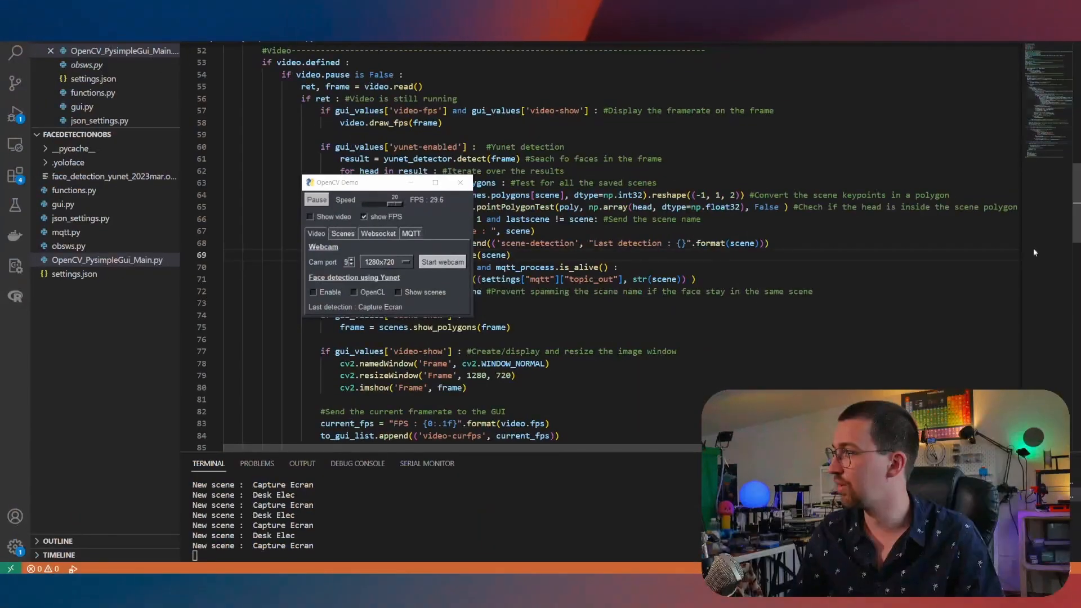
# - Start the webcam on port 9 at 1280x720 with its video shown, and open the scene creation settings
pyautogui.moveTo(346, 186); pyautogui.dragTo(488, 196)
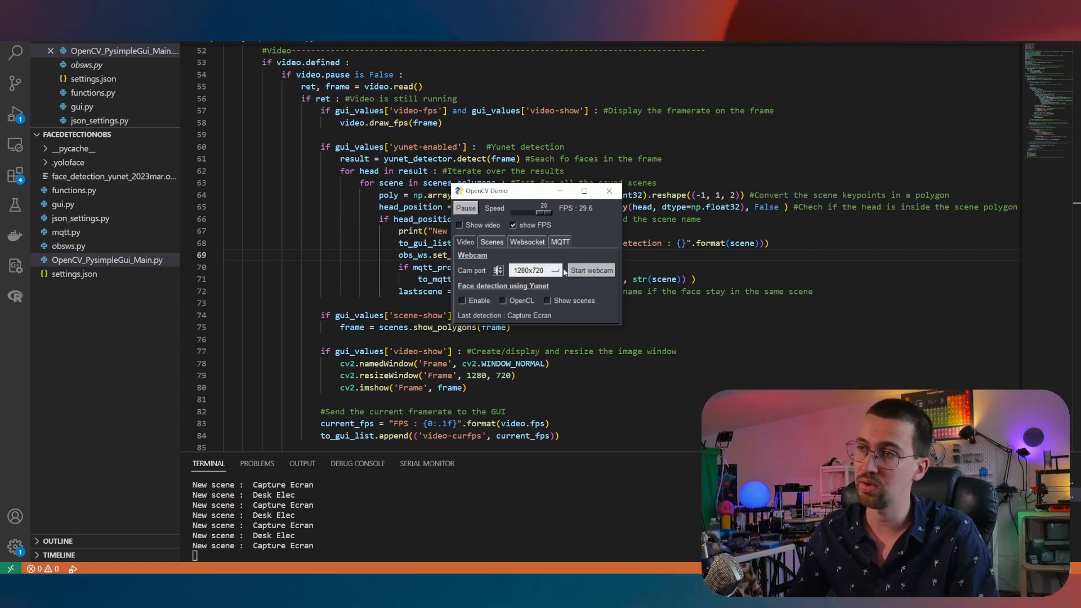
pyautogui.click(587, 272)
pyautogui.moveTo(504, 197); pyautogui.dragTo(616, 203)
pyautogui.click(575, 230)
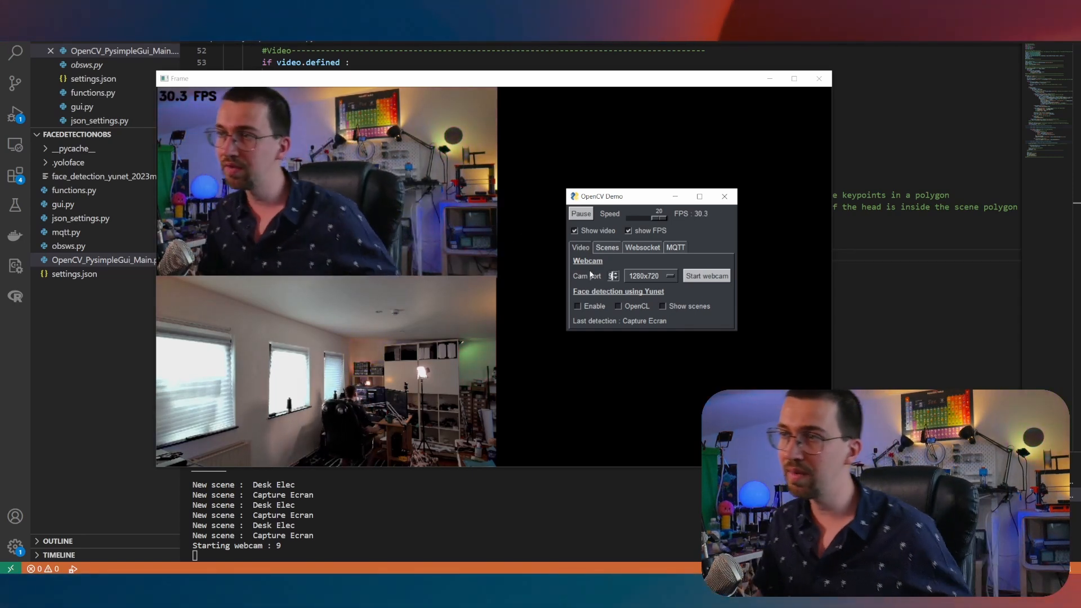
pyautogui.click(607, 247)
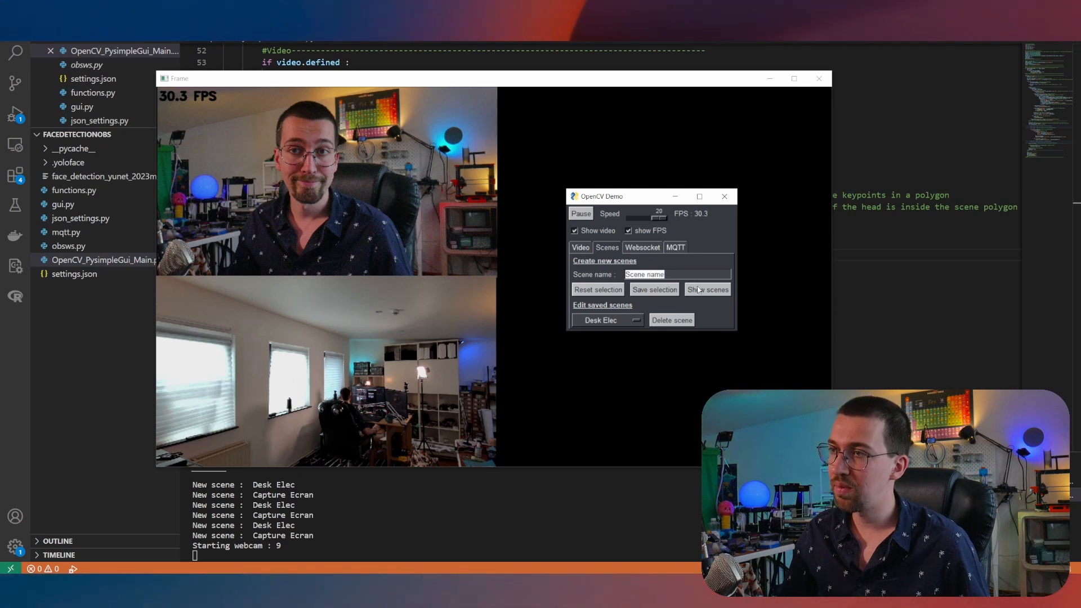
# - Draw a freeform trial selection with many points across both camera views, and reset the selection
pyautogui.click(223, 237)
pyautogui.click(307, 225)
pyautogui.click(365, 235)
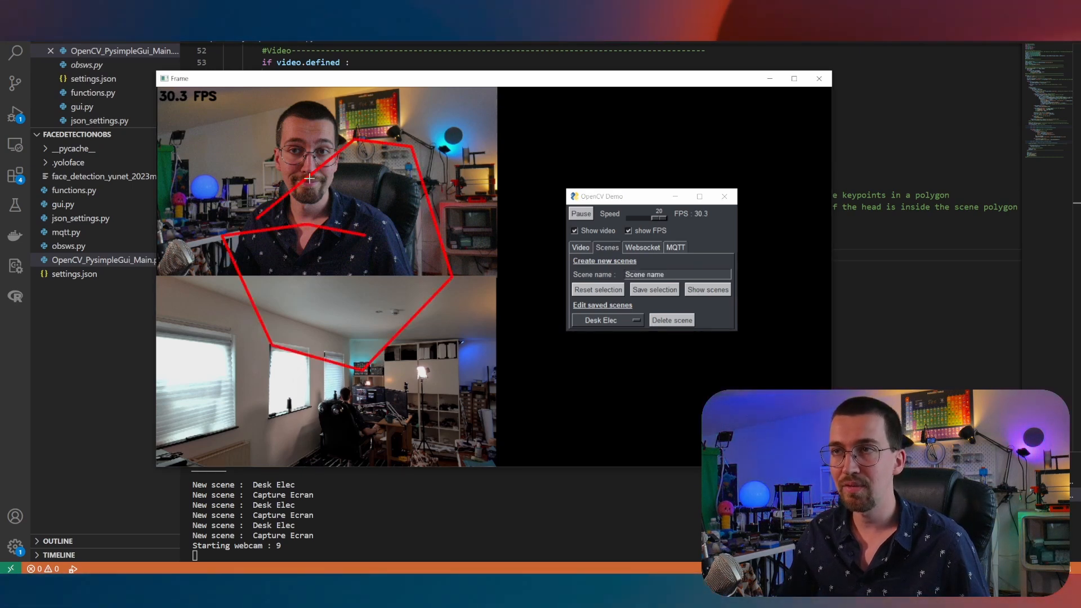
pyautogui.click(310, 180)
pyautogui.click(170, 184)
pyautogui.click(183, 283)
pyautogui.click(284, 322)
pyautogui.click(432, 359)
pyautogui.click(388, 280)
pyautogui.click(306, 320)
pyautogui.click(352, 197)
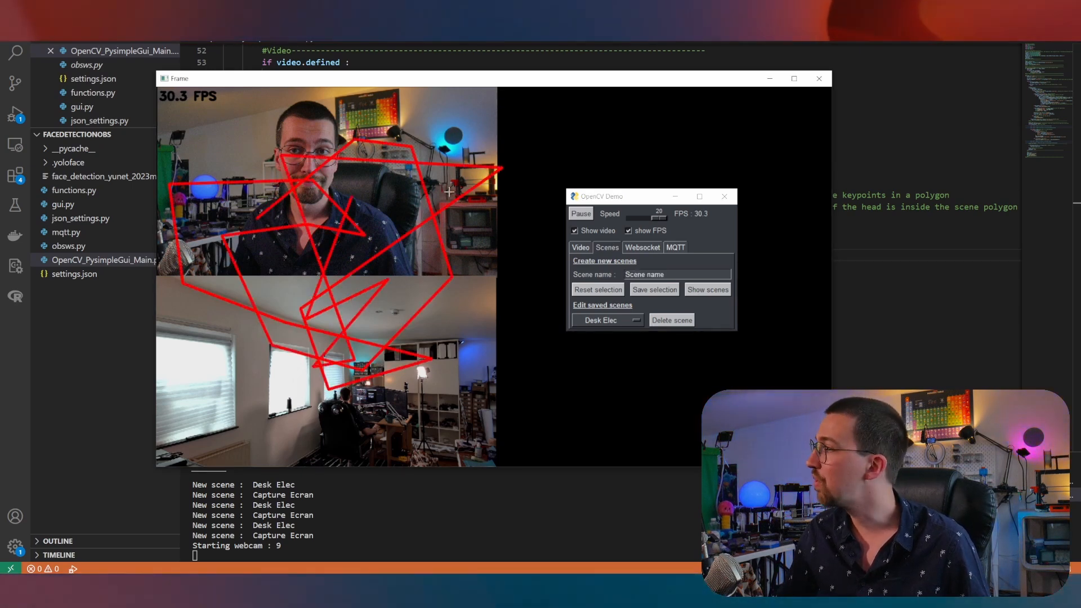
pyautogui.click(455, 184)
pyautogui.click(259, 203)
pyautogui.click(185, 117)
pyautogui.click(438, 94)
pyautogui.click(466, 235)
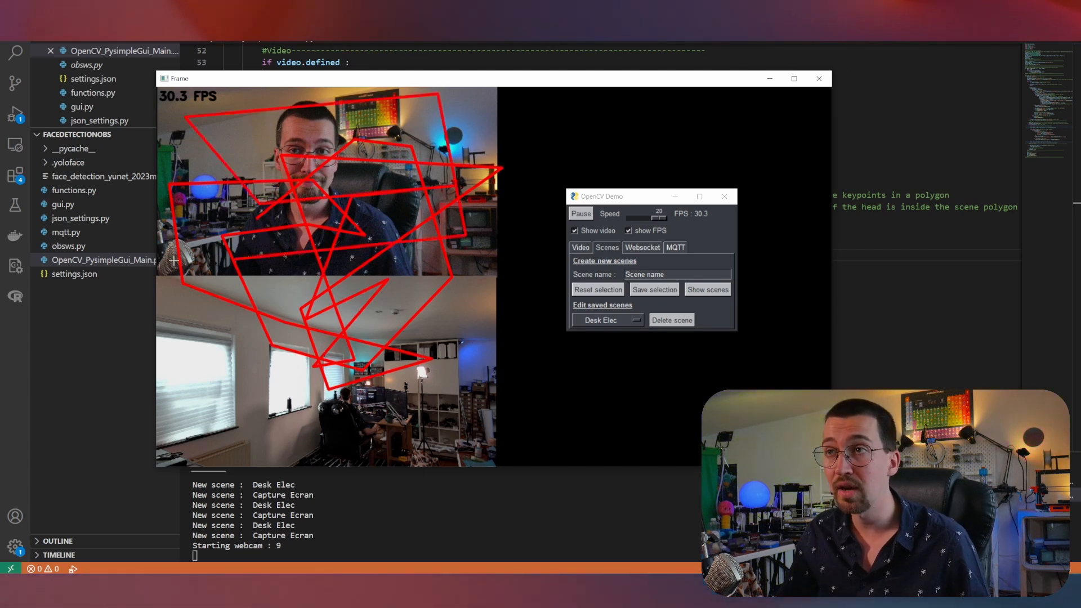
pyautogui.click(234, 259)
pyautogui.click(169, 234)
pyautogui.click(238, 124)
pyautogui.click(420, 116)
pyautogui.click(607, 182)
pyautogui.click(550, 347)
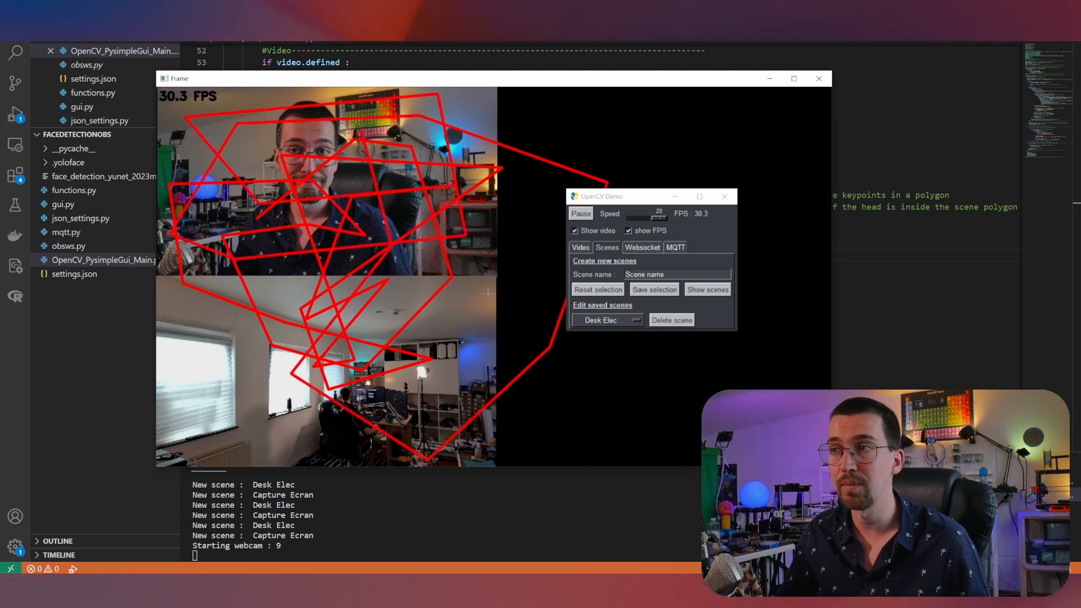
pyautogui.click(585, 289)
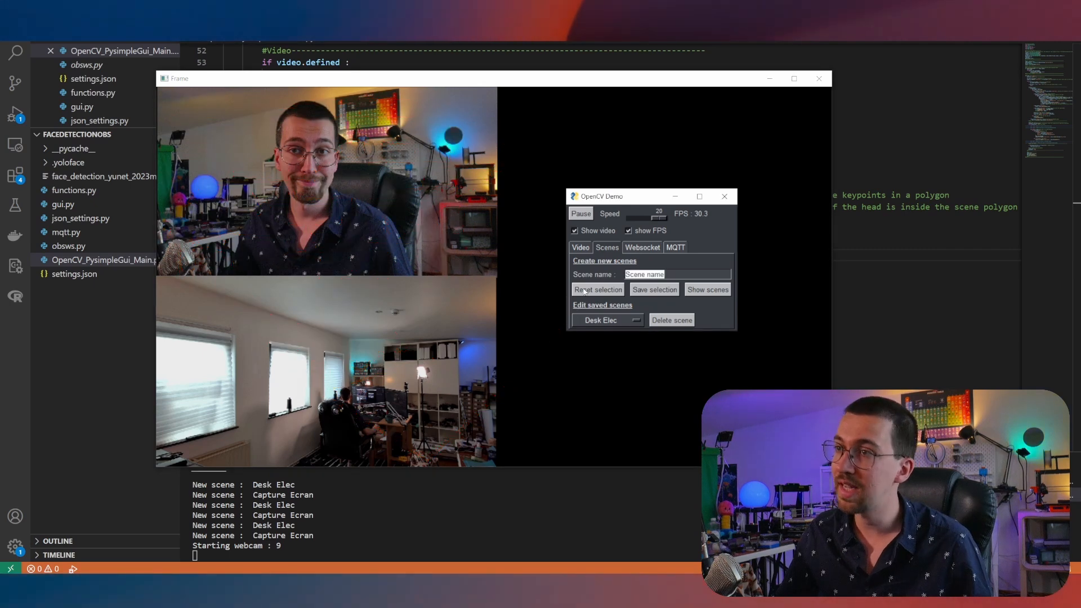
# - Outline the upper camera view with a four-corner selection and save it as the scene Capture Ecran
pyautogui.click(157, 89)
pyautogui.click(494, 93)
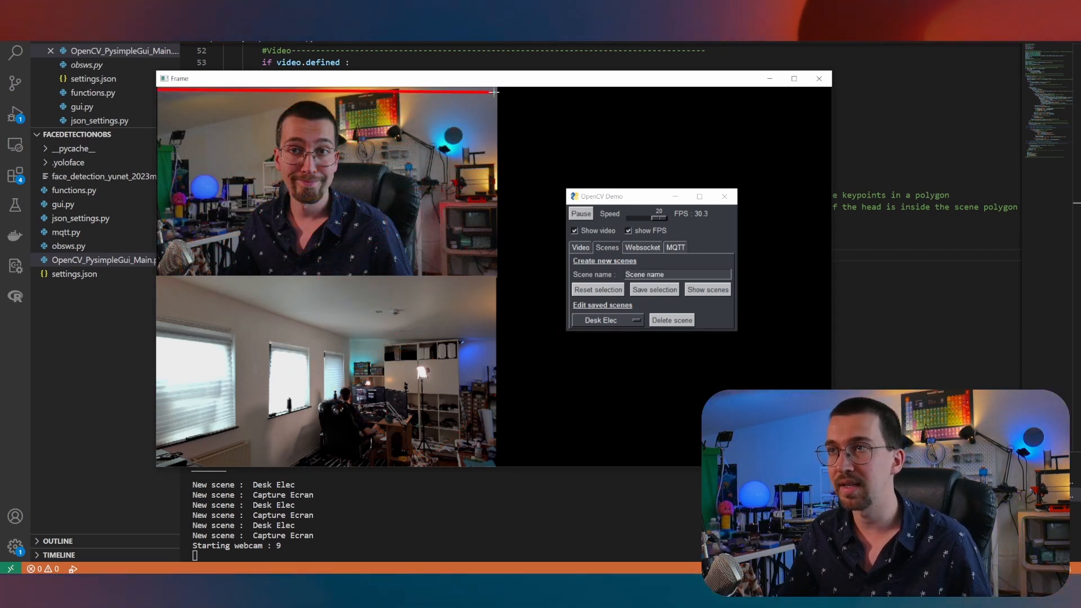
pyautogui.click(494, 262)
pyautogui.click(168, 268)
pyautogui.click(622, 269)
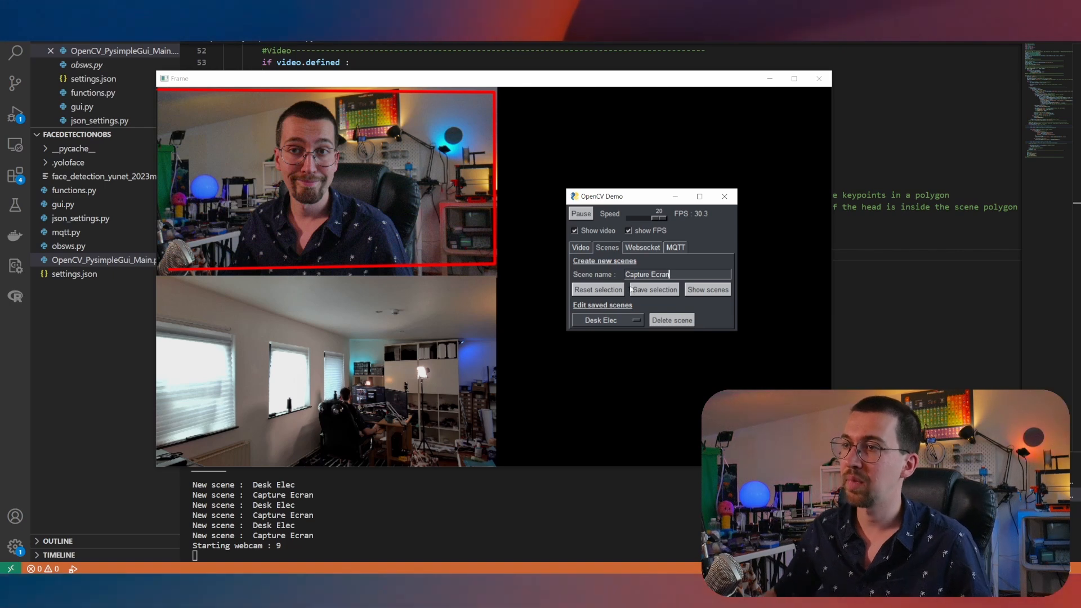
pyautogui.click(651, 290)
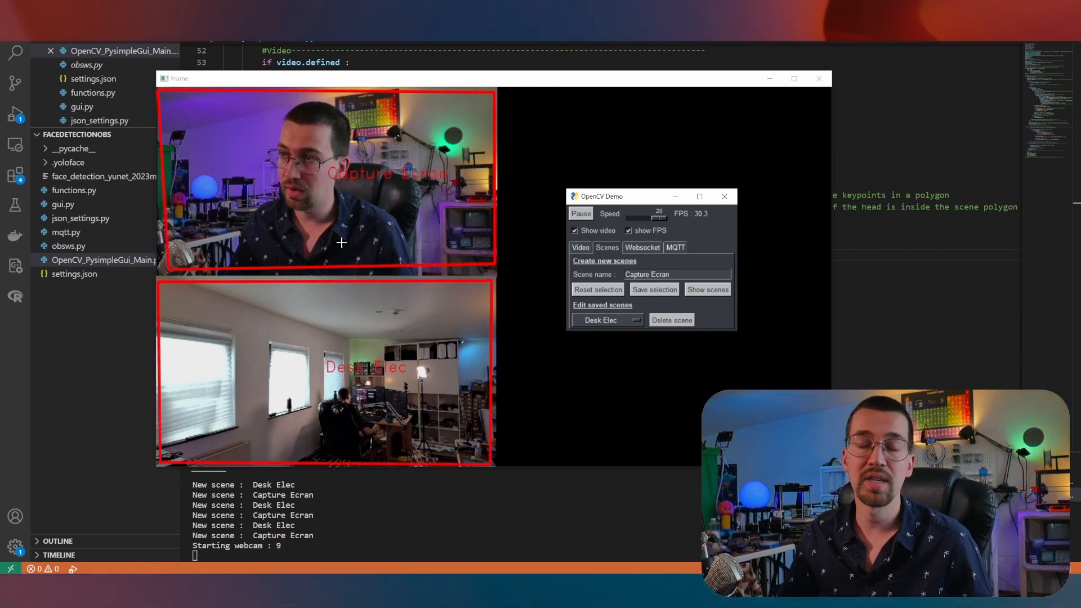
# - Delete the saved Desk Elec scene
pyautogui.click(606, 320)
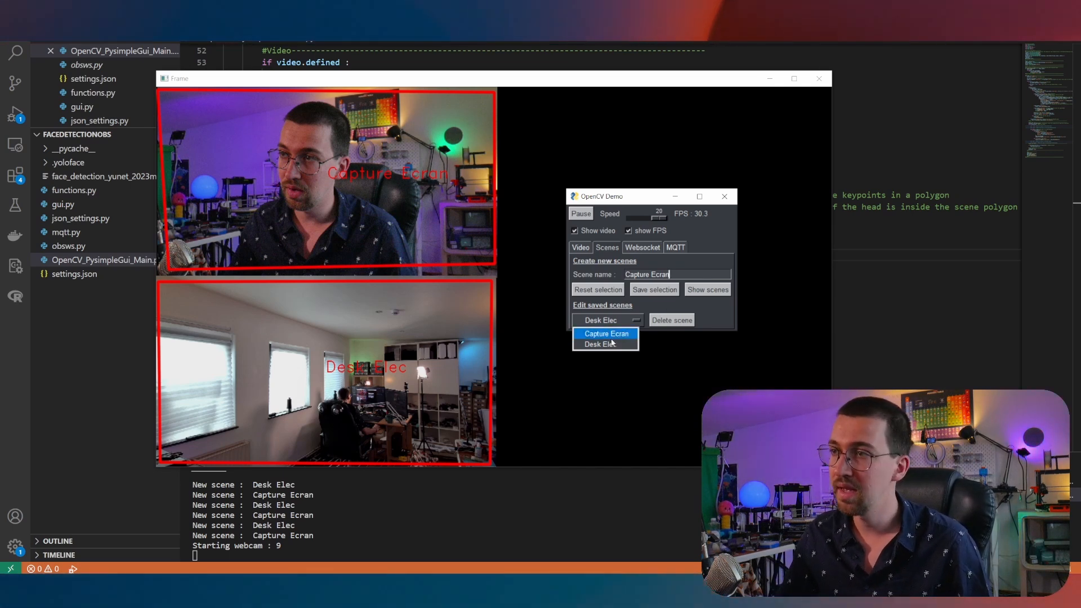
pyautogui.click(616, 337)
pyautogui.click(672, 320)
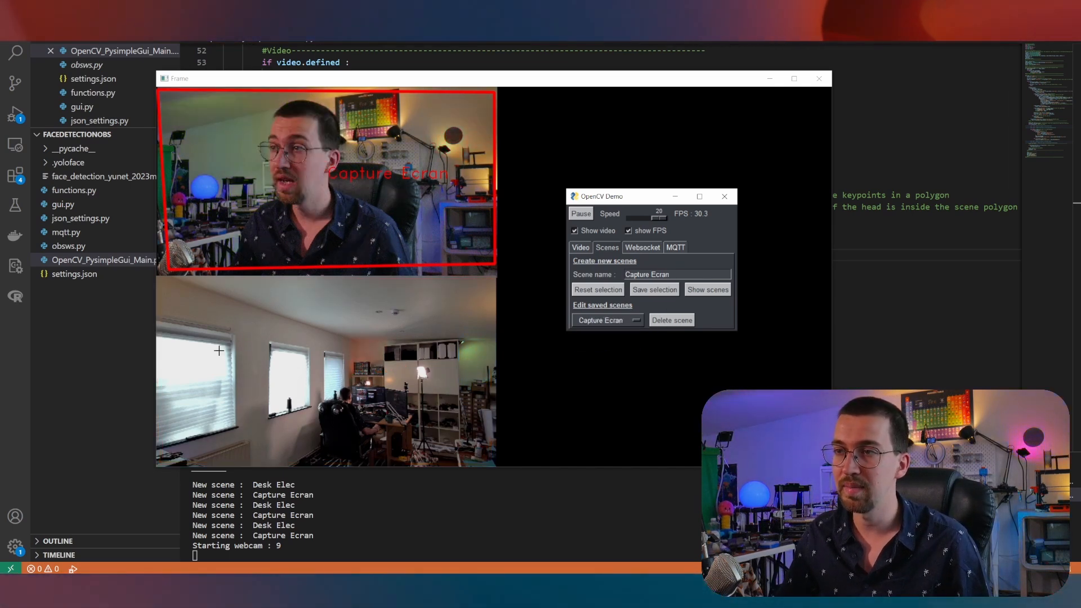
# - Outline the lower camera view with a four-corner selection and save it as the scene Desk Elec
pyautogui.click(374, 286)
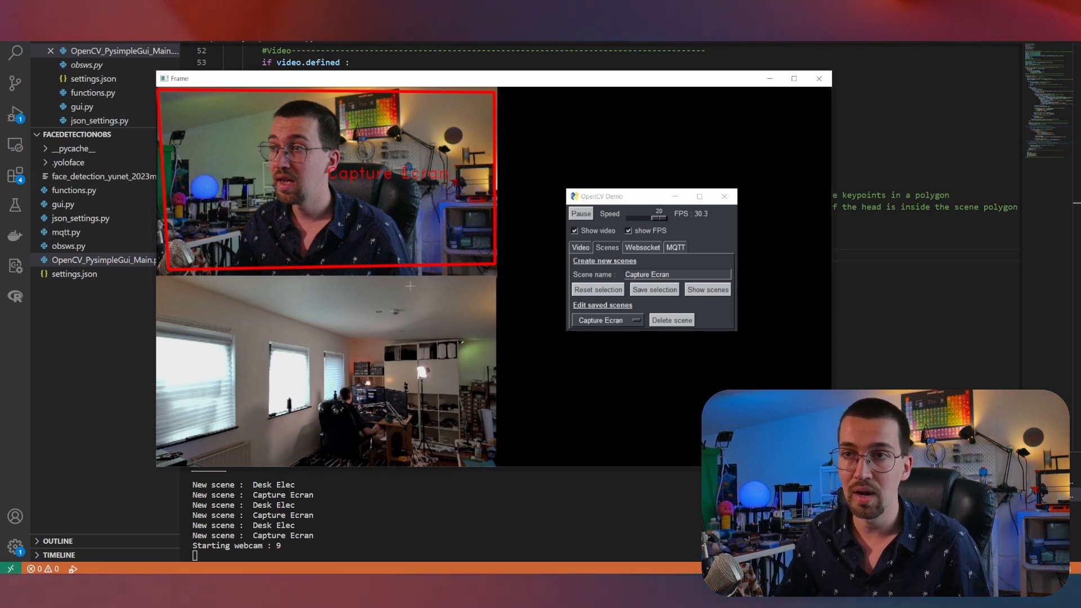
pyautogui.click(491, 290)
pyautogui.click(168, 452)
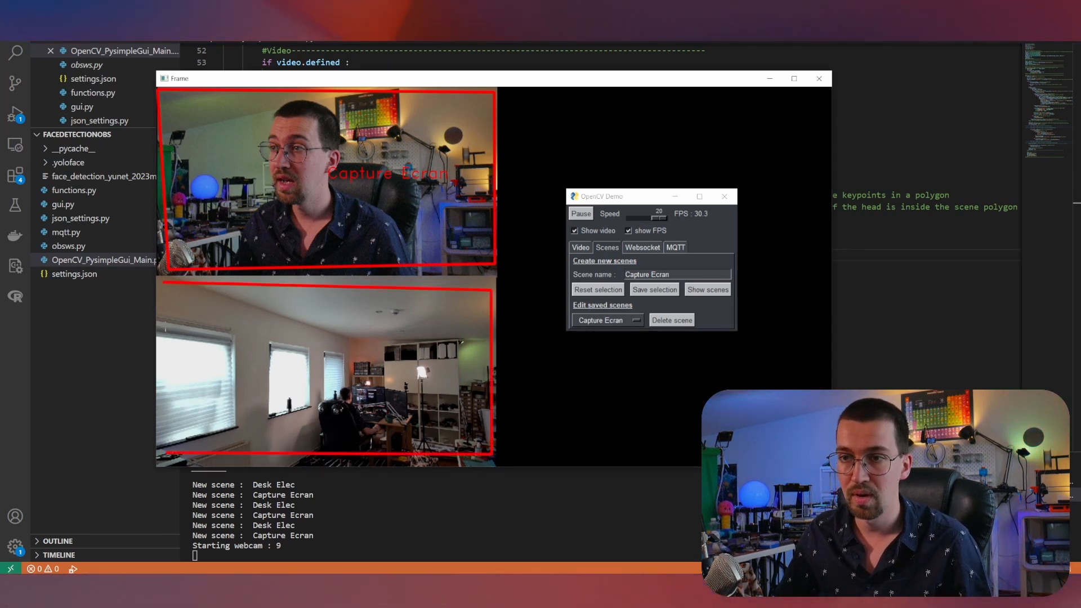
pyautogui.click(164, 282)
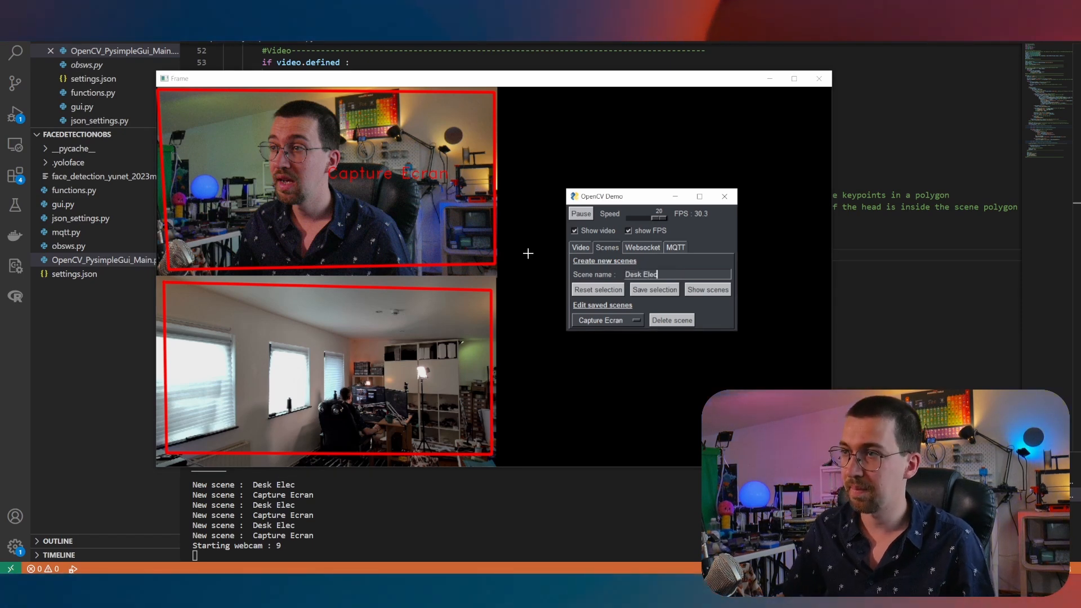
pyautogui.click(656, 288)
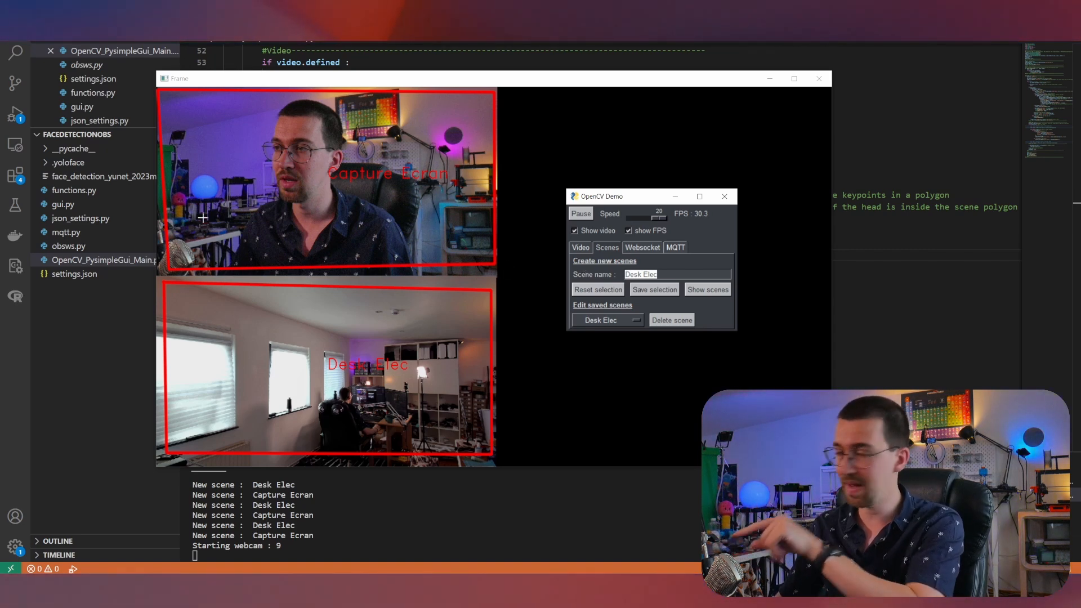
# - Resume the live video and turn on the overlay of the saved scenes
pyautogui.click(589, 218)
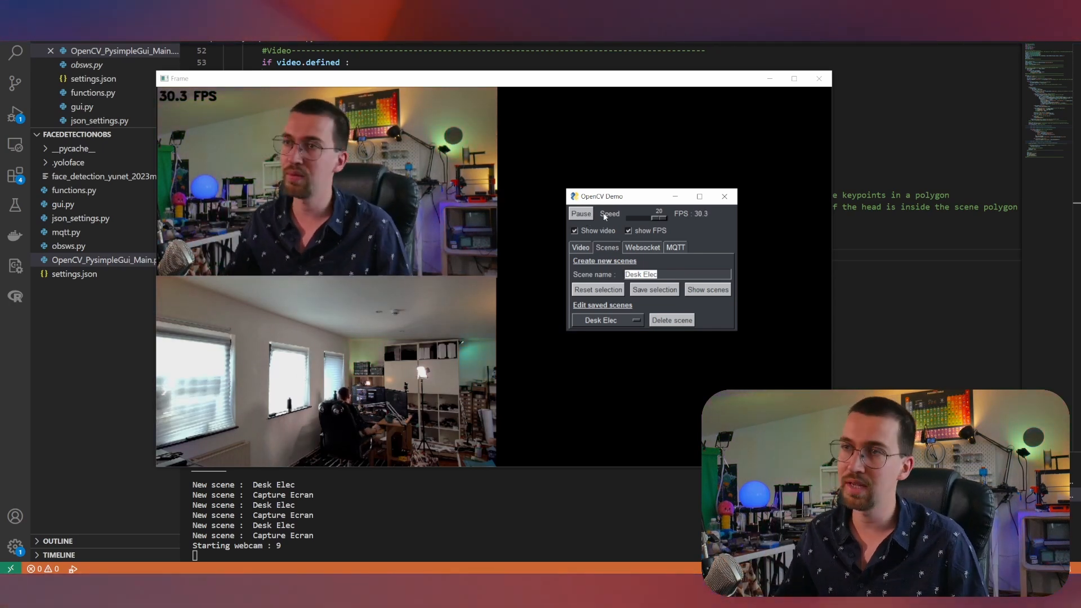
pyautogui.click(580, 247)
pyautogui.click(670, 305)
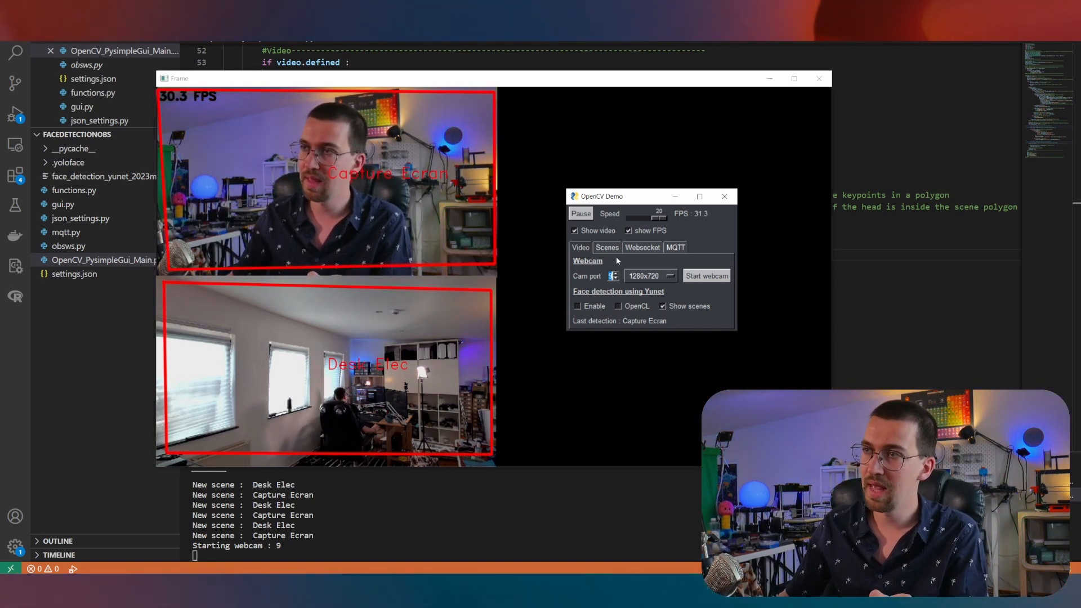
# - Open the WebSocket server settings in OBS and compare the port and password fields with the demo's WebSocket connection settings
pyautogui.click(675, 247)
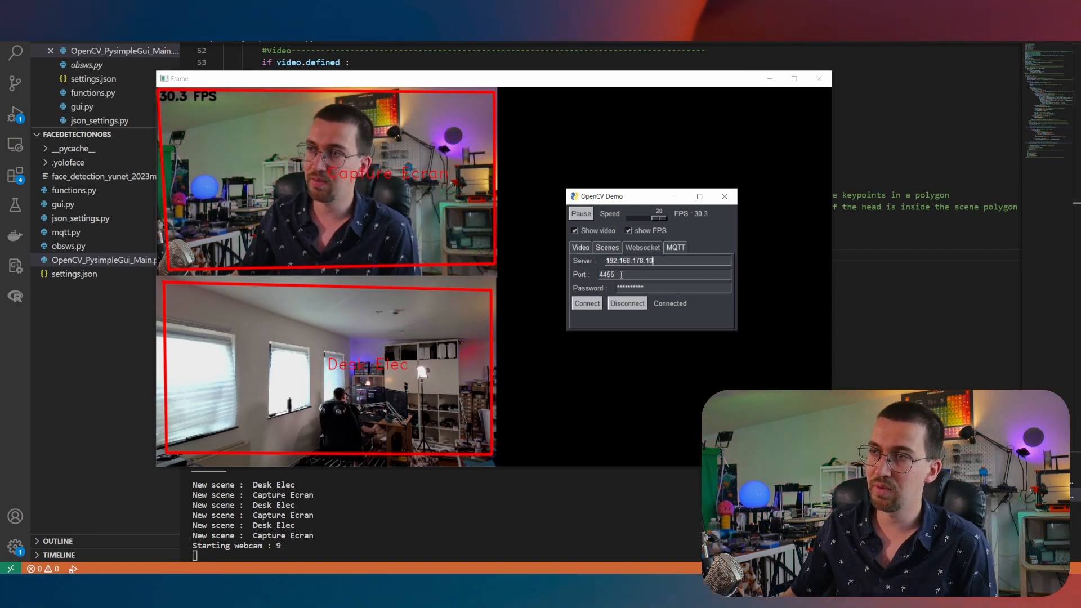
pyautogui.moveTo(663, 288); pyautogui.dragTo(606, 291)
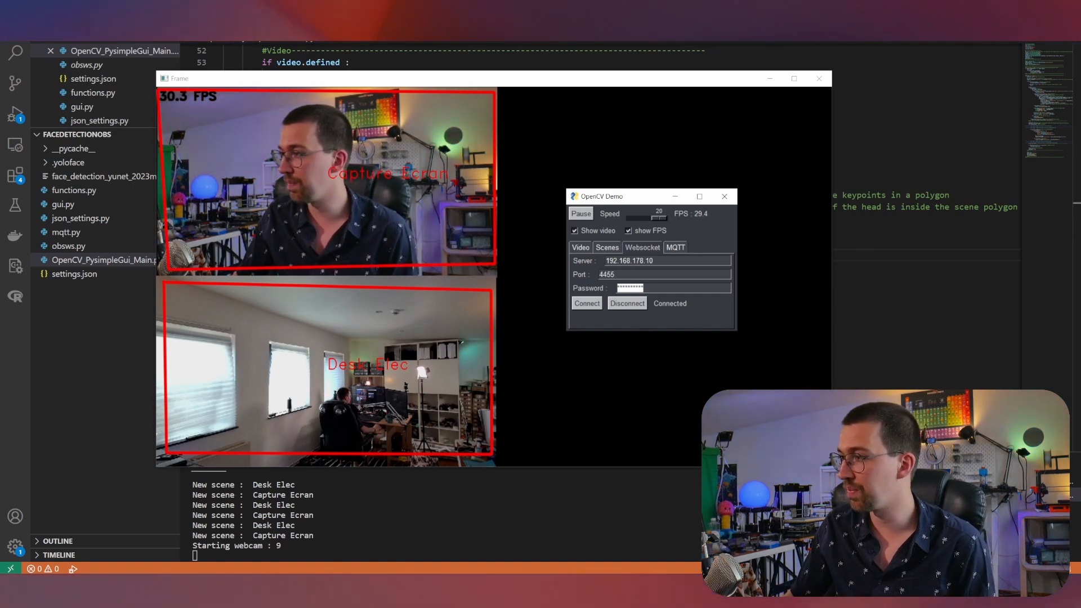
pyautogui.moveTo(1080, 231); pyautogui.dragTo(498, 41)
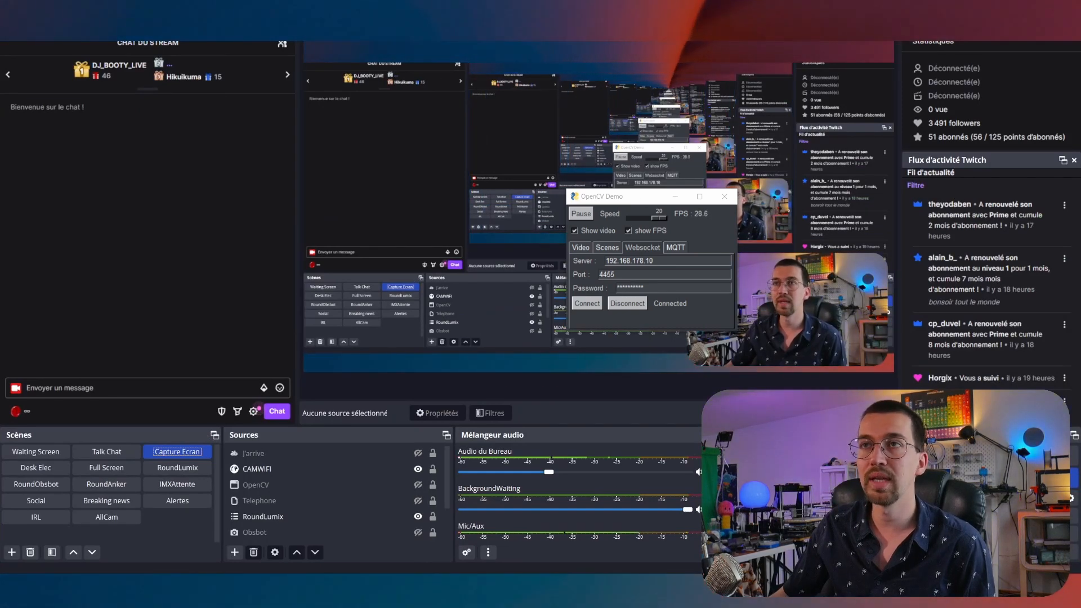
pyautogui.click(242, 10)
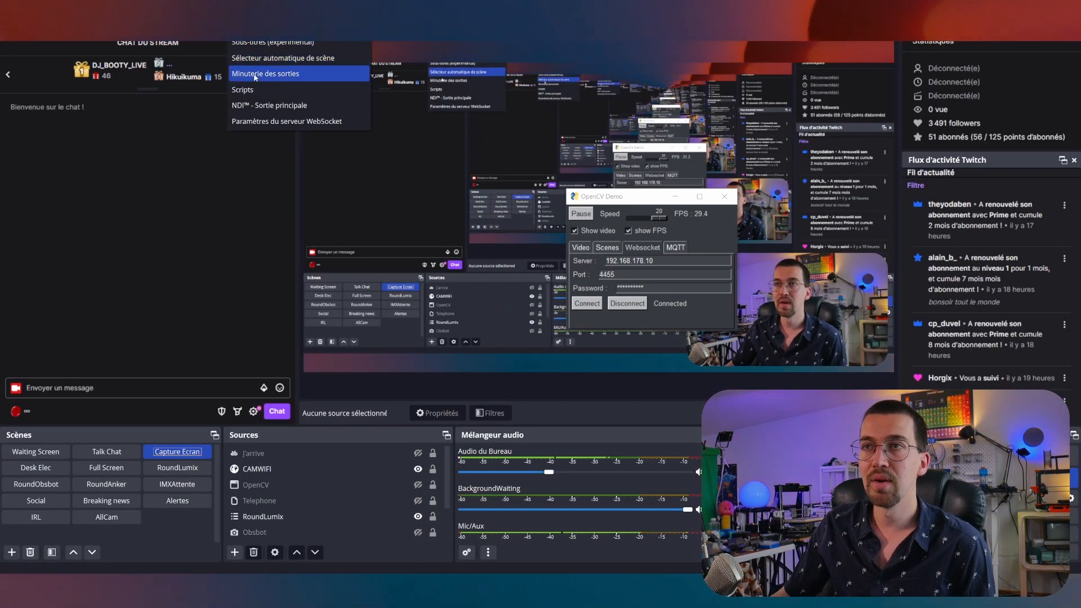
pyautogui.click(263, 121)
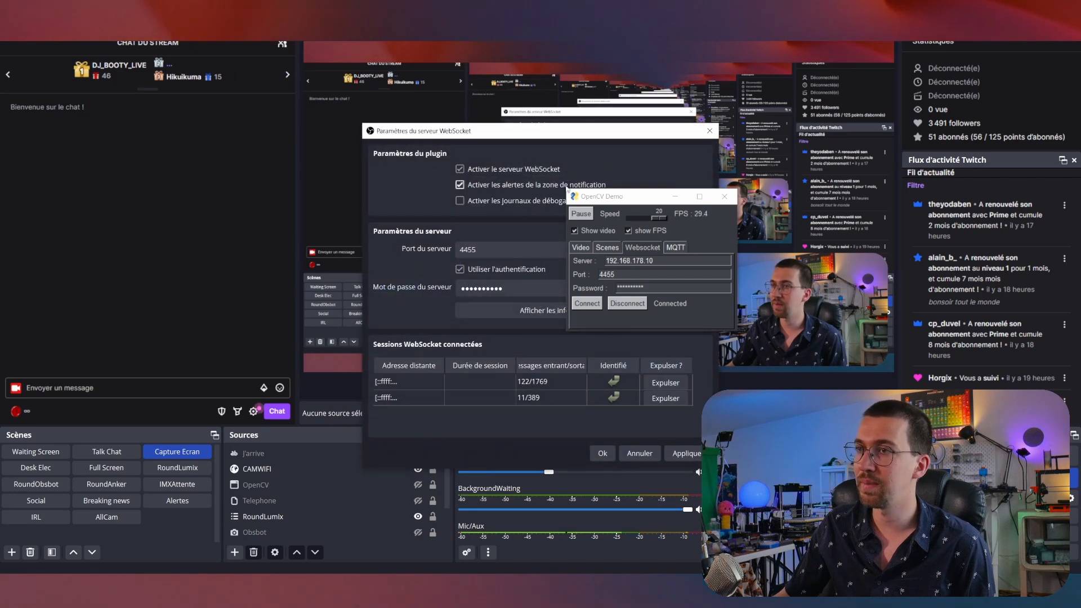
pyautogui.moveTo(608, 204); pyautogui.dragTo(921, 200)
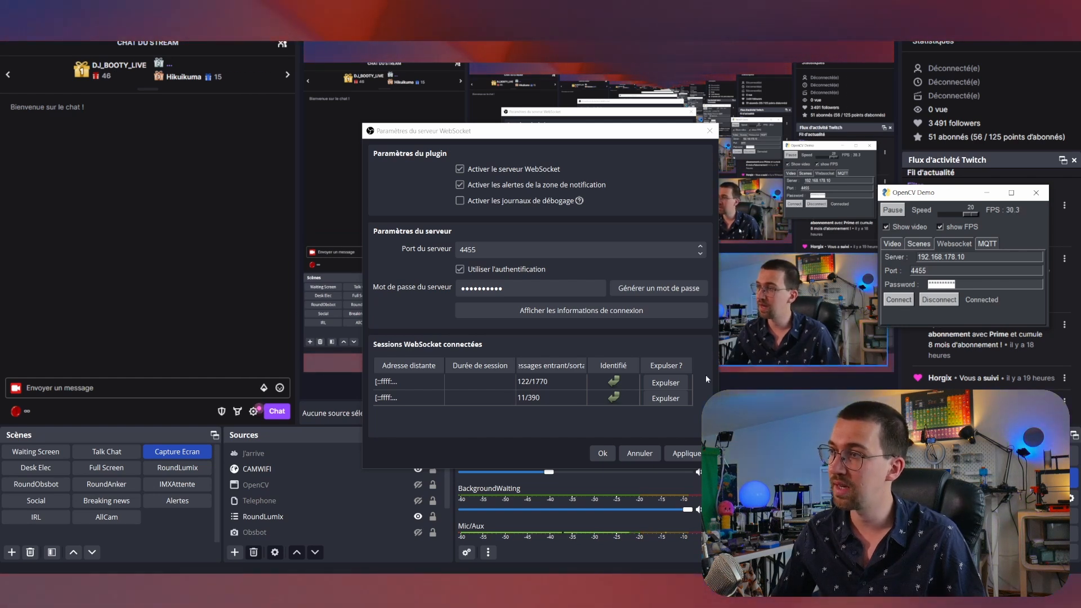
# - Disconnect and reconnect the demo's WebSocket client, and close the OBS server settings without changes
pyautogui.click(939, 300)
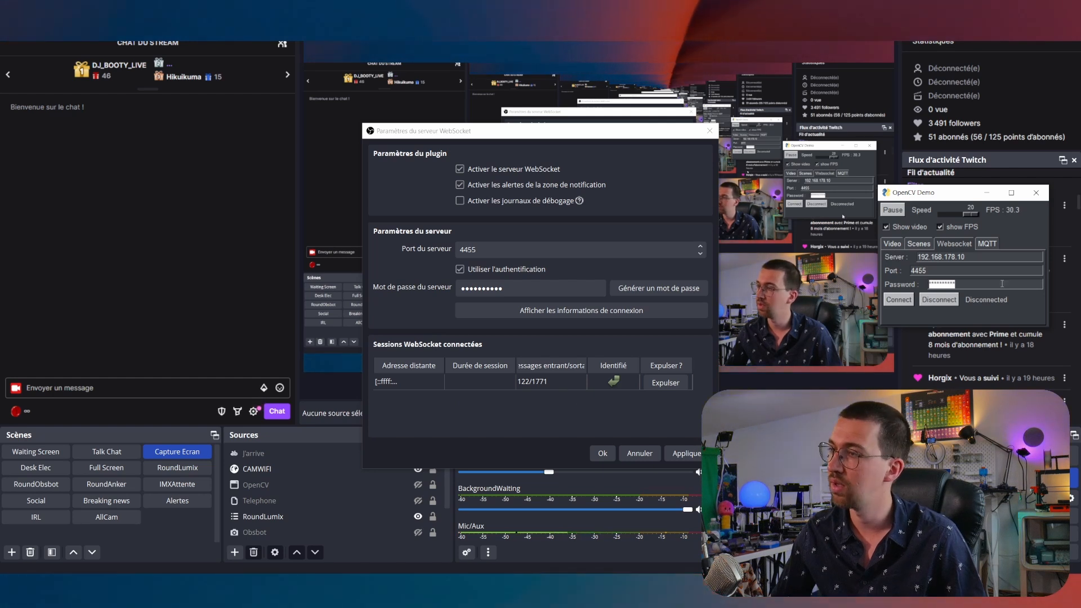
pyautogui.click(897, 304)
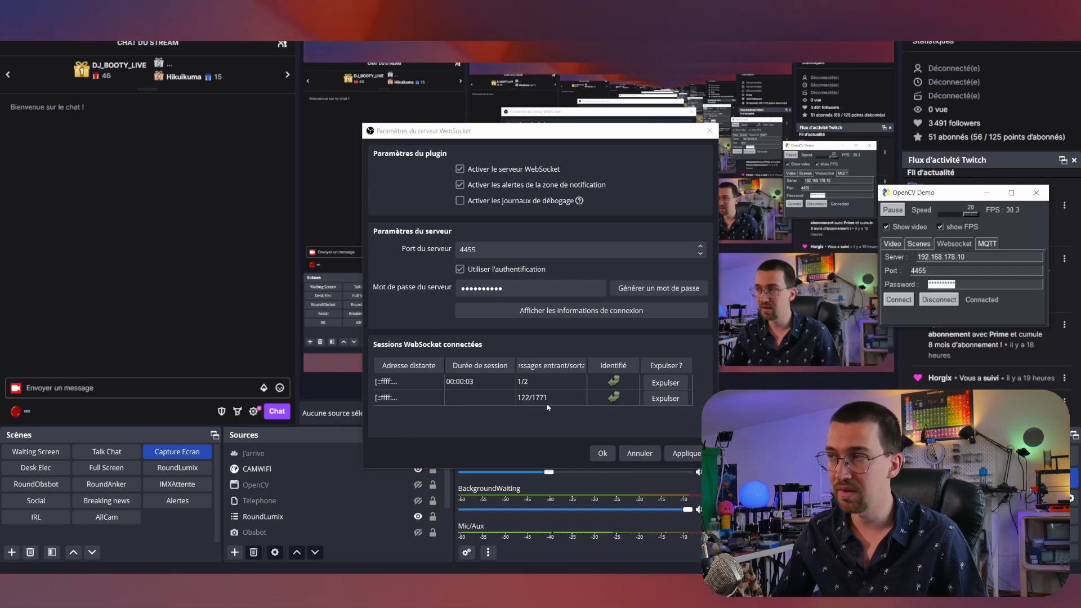
pyautogui.moveTo(1001, 299); pyautogui.dragTo(961, 299)
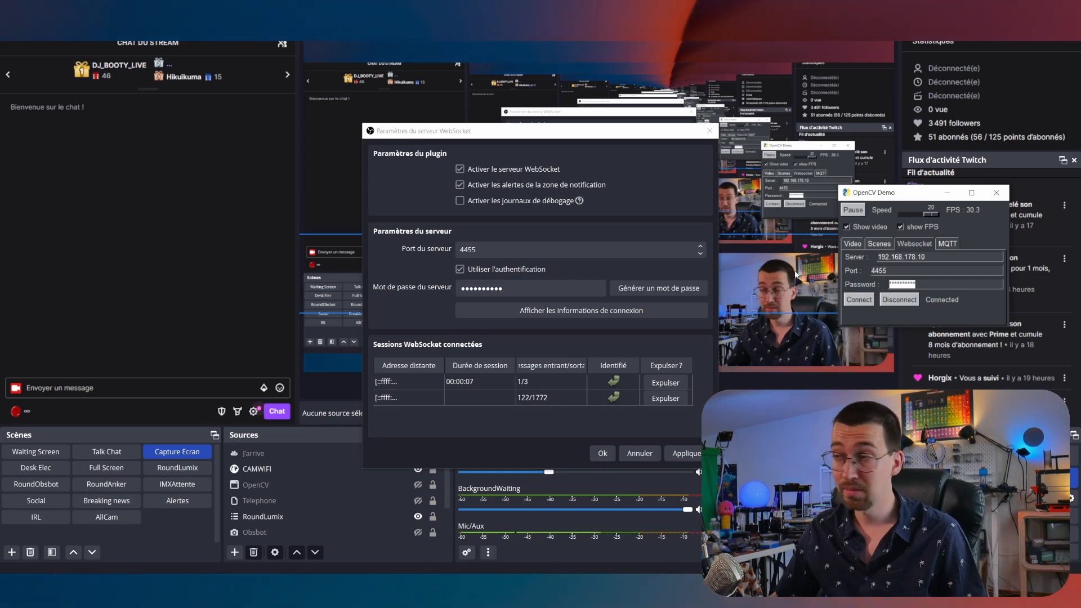
pyautogui.click(641, 453)
# - Show the demo's video settings, uncover the camera frame behind OBS, and enable Yunet face detection
pyautogui.click(854, 244)
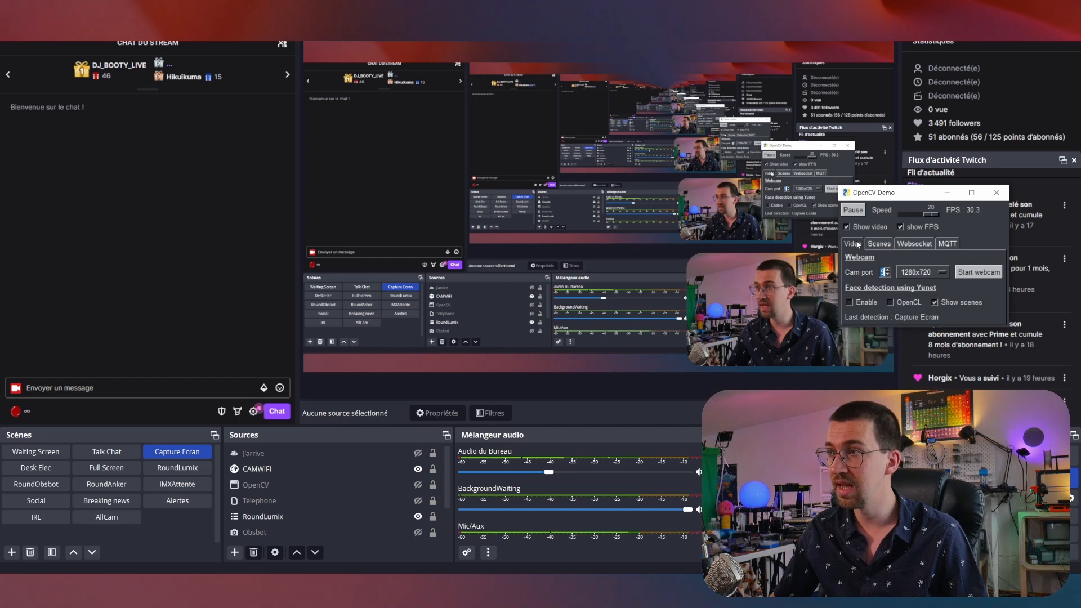
pyautogui.moveTo(796, 6); pyautogui.dragTo(1080, 185)
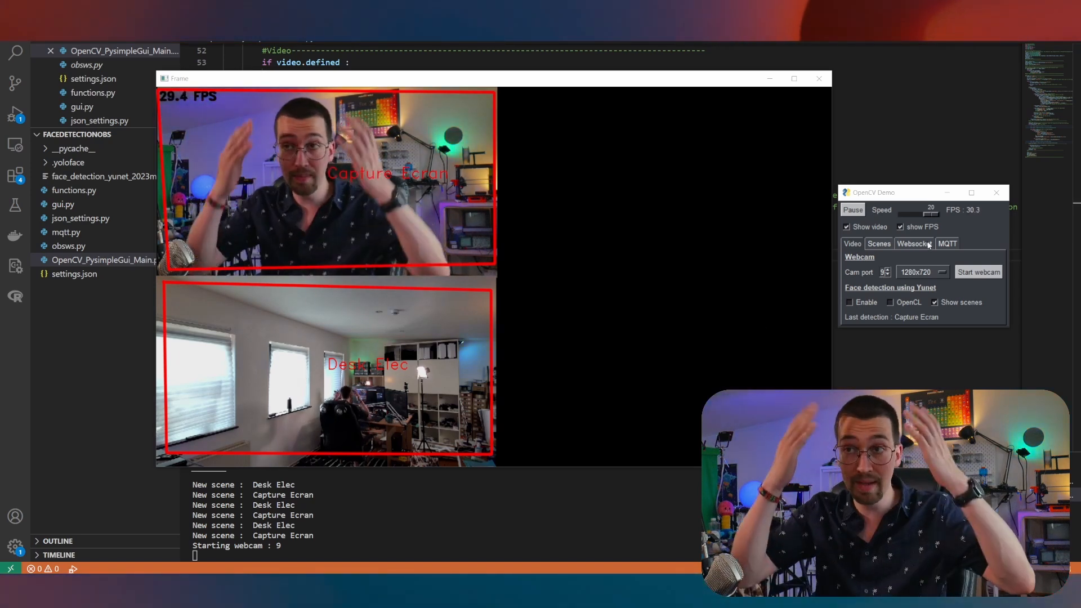
pyautogui.click(851, 303)
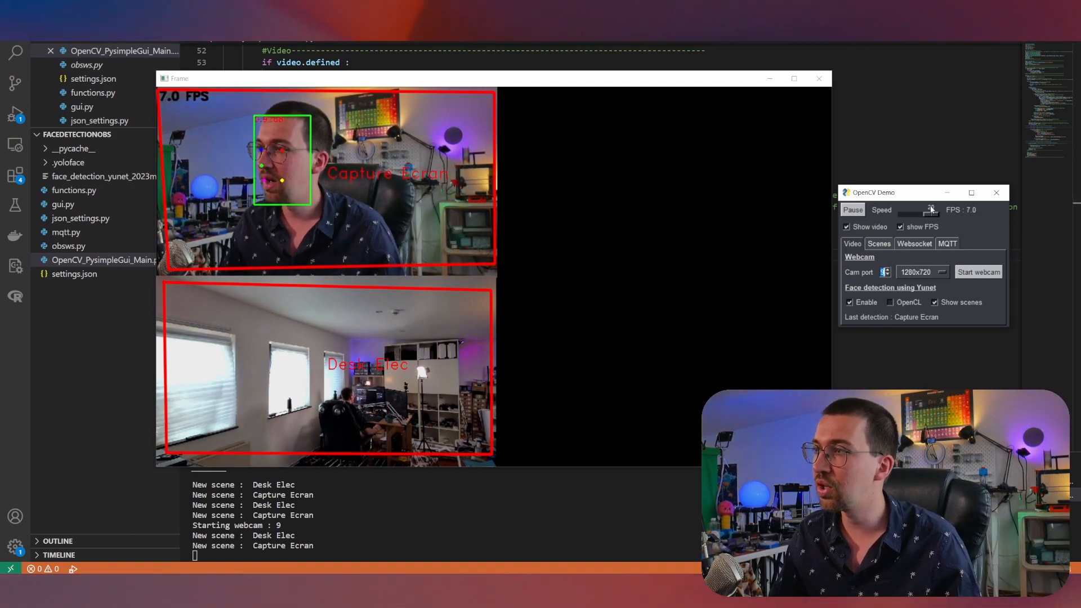
# - Test the Speed setting at 500 and set it to 1, and try face detection with OpenCL on and off
pyautogui.moveTo(928, 211); pyautogui.dragTo(870, 226)
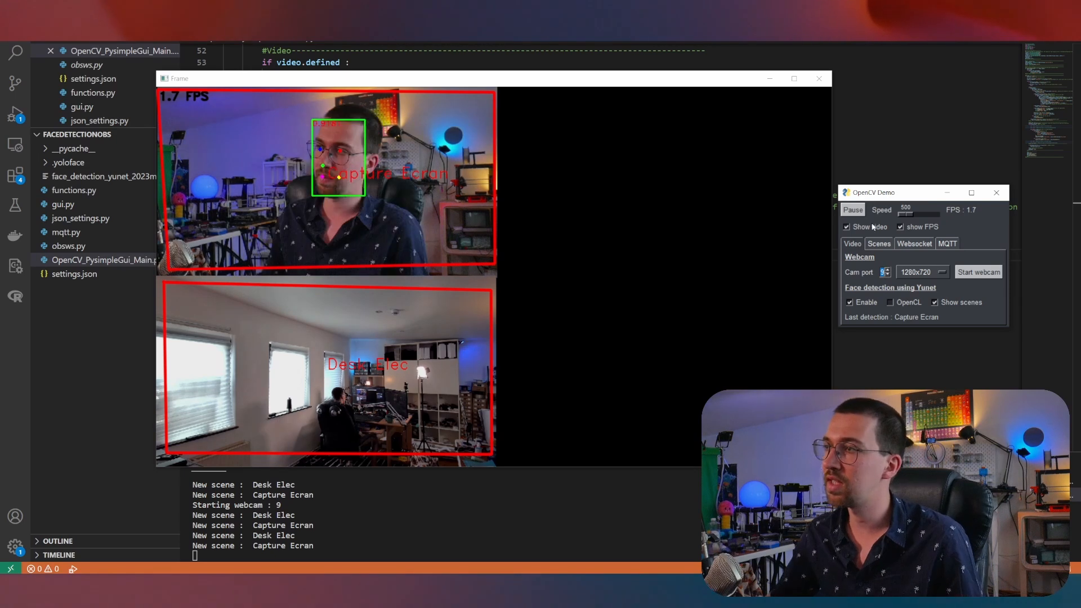
pyautogui.moveTo(905, 214); pyautogui.dragTo(985, 208)
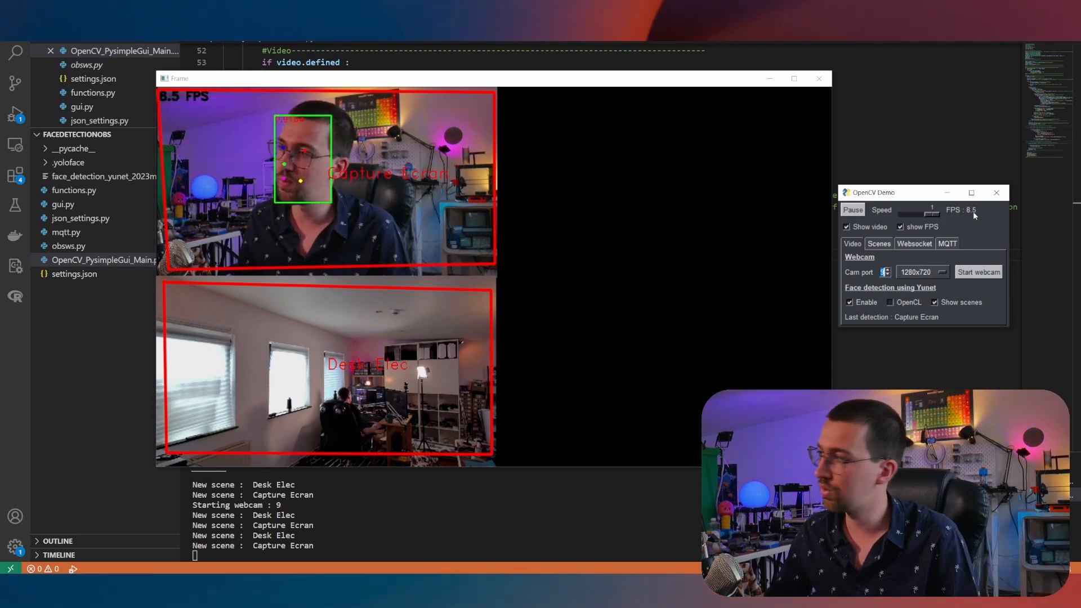
pyautogui.click(890, 303)
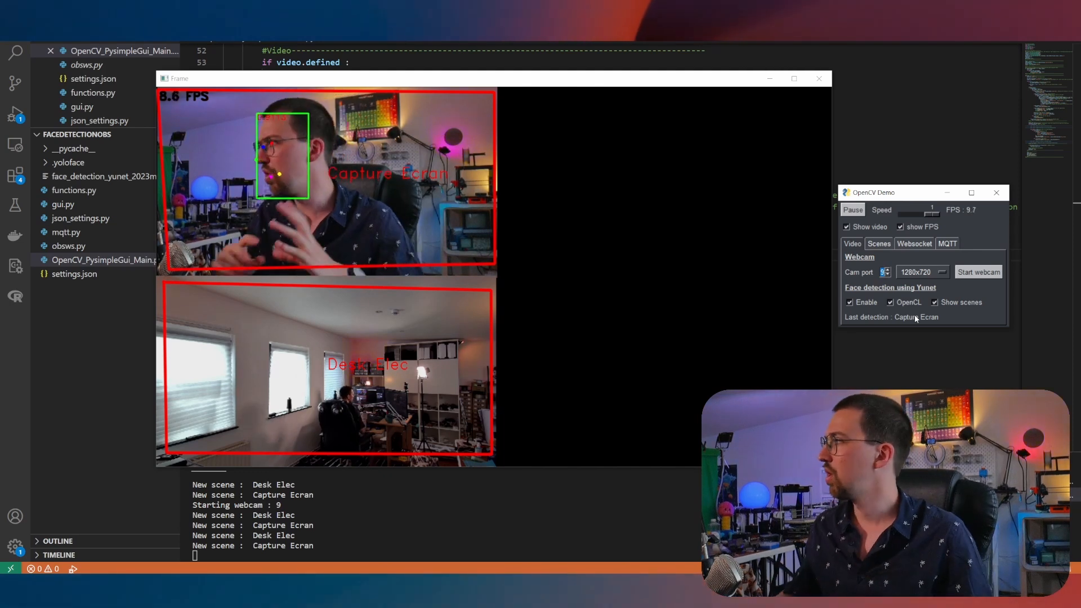
pyautogui.click(910, 302)
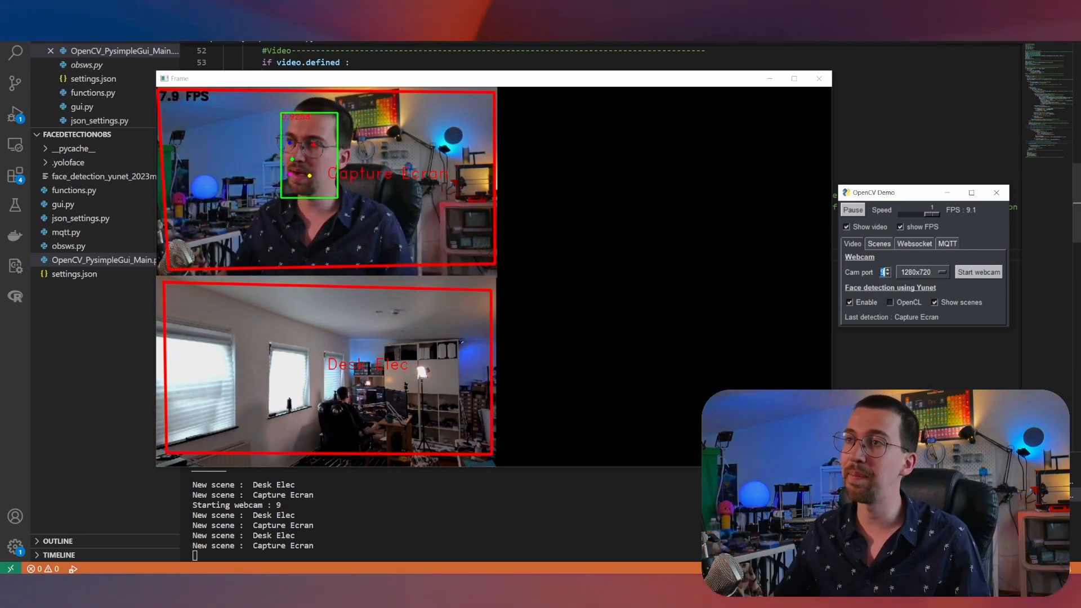
# - Turn off the demo's video display and minimize its control window to leave the code in view
pyautogui.doubleClick(445, 78)
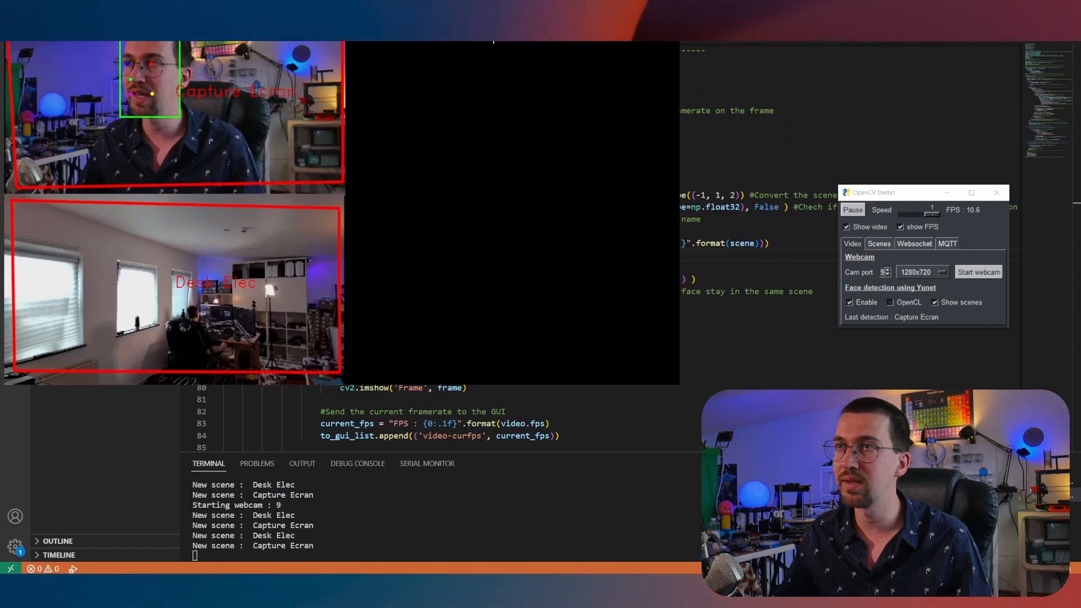
pyautogui.moveTo(436, 1); pyautogui.dragTo(628, 73)
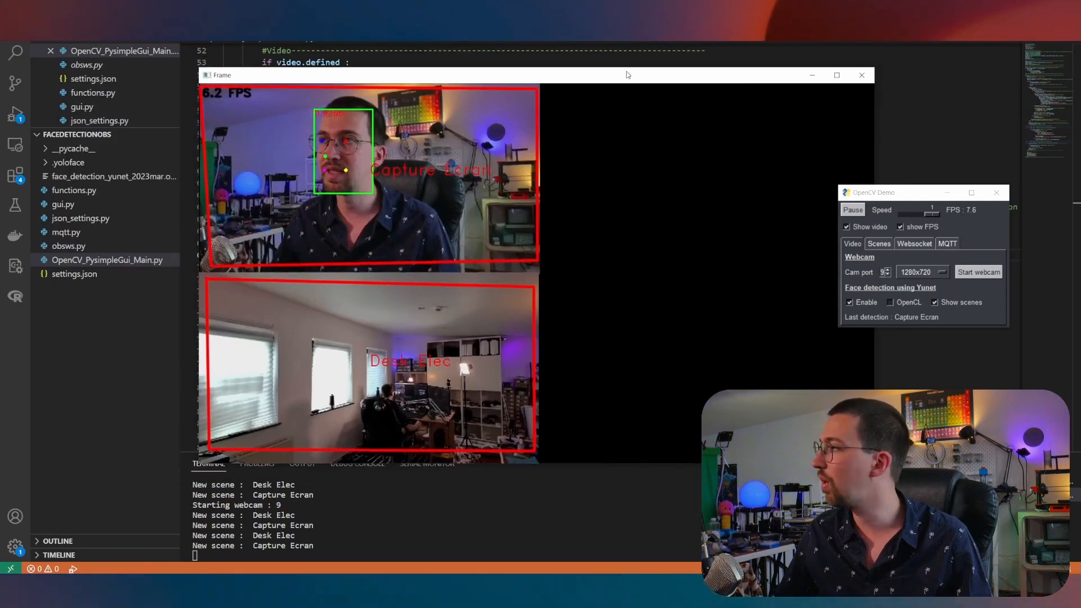
pyautogui.click(846, 228)
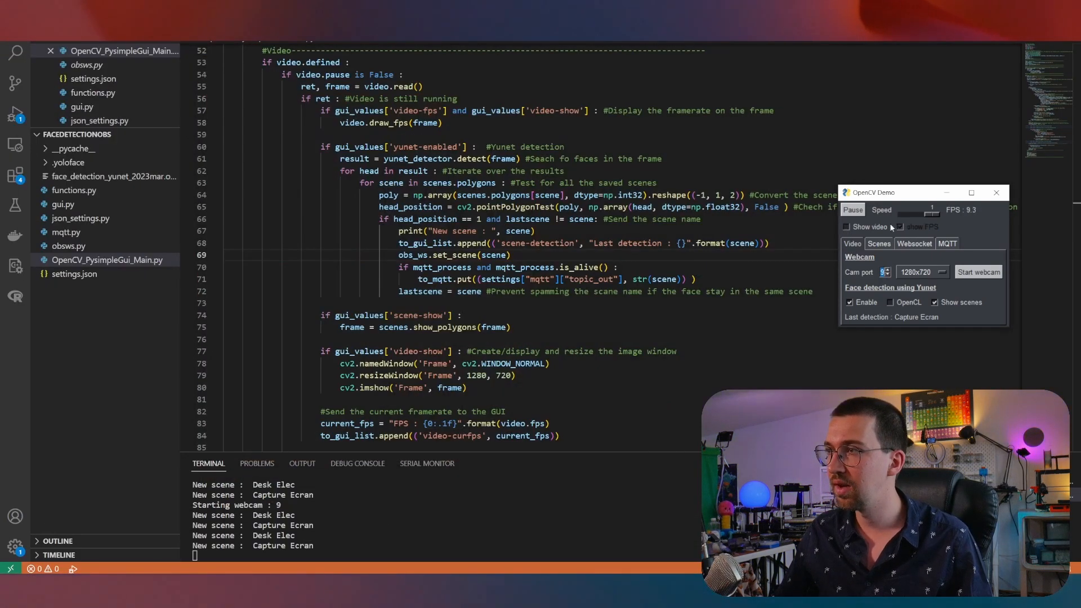
pyautogui.click(949, 193)
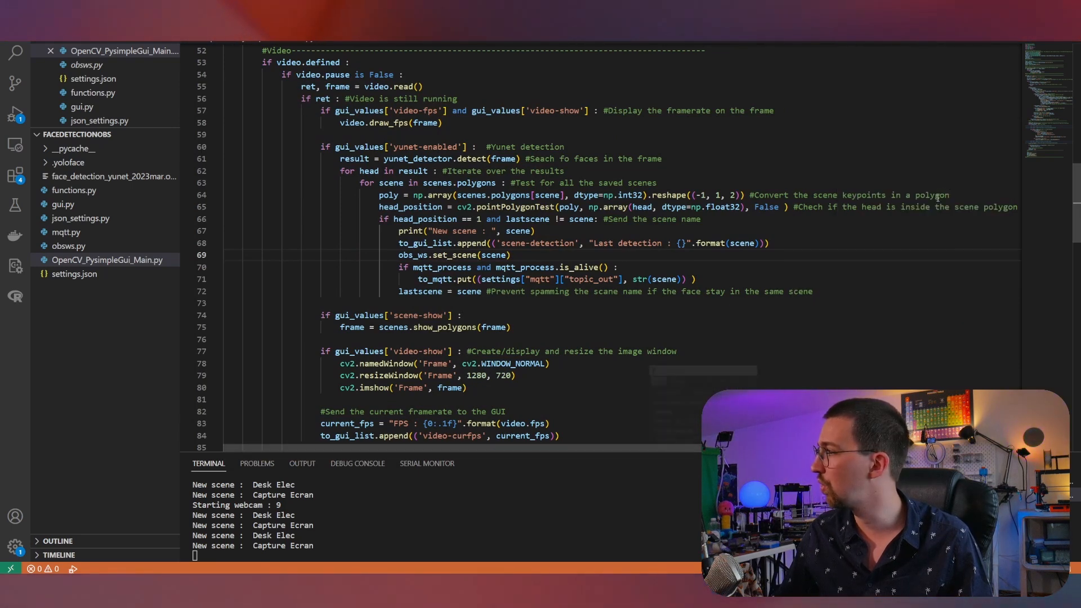